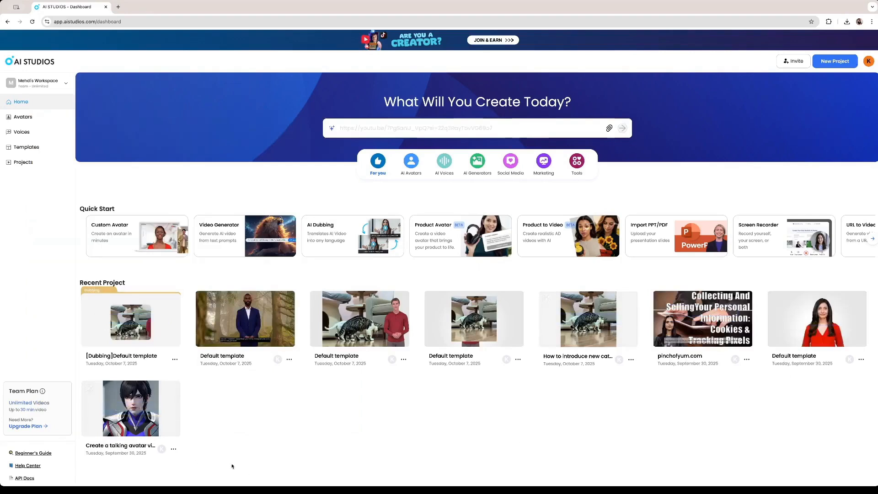
Open the recent "Default template" project with the suited avatar in a forest for editing
mouse_move(212, 335)
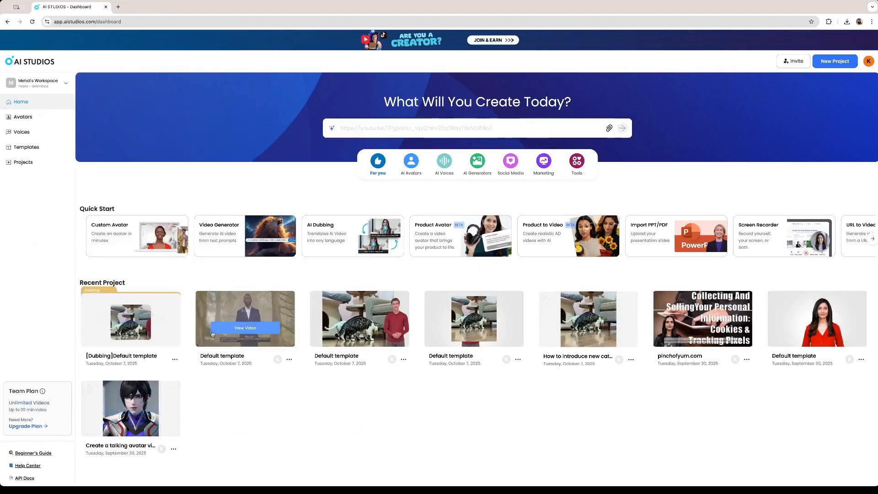
mouse_move(483, 320)
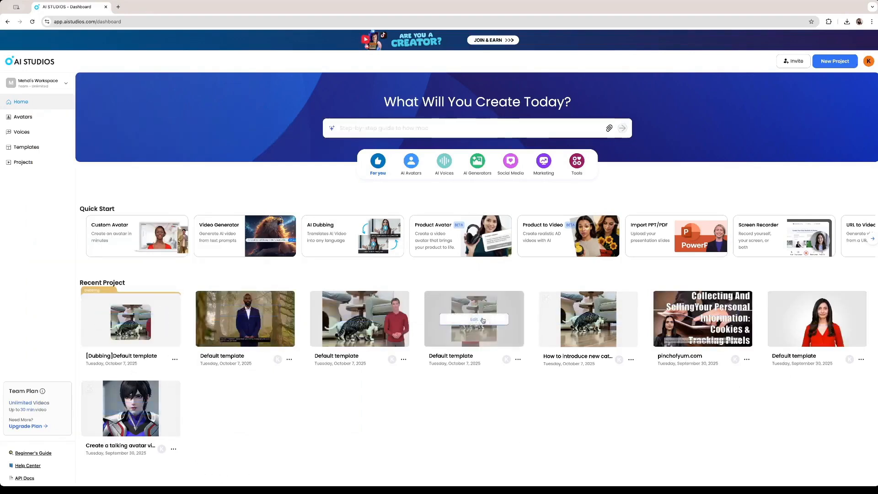
mouse_move(572, 311)
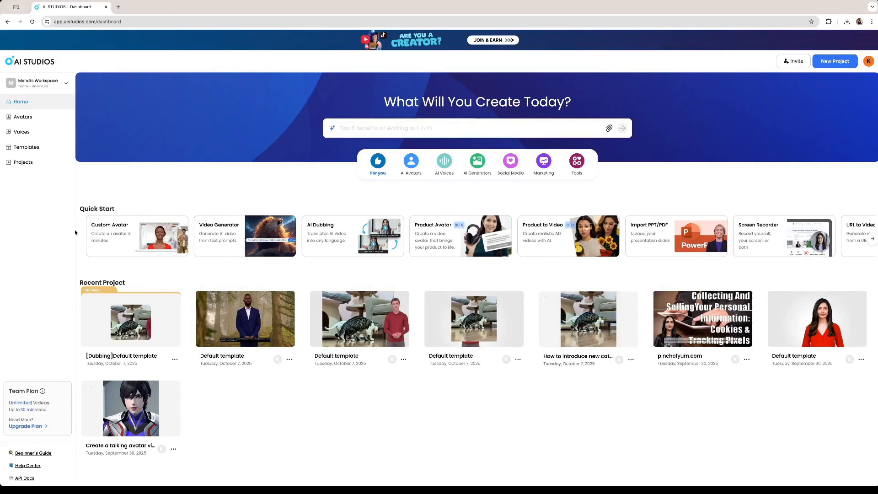
mouse_move(252, 312)
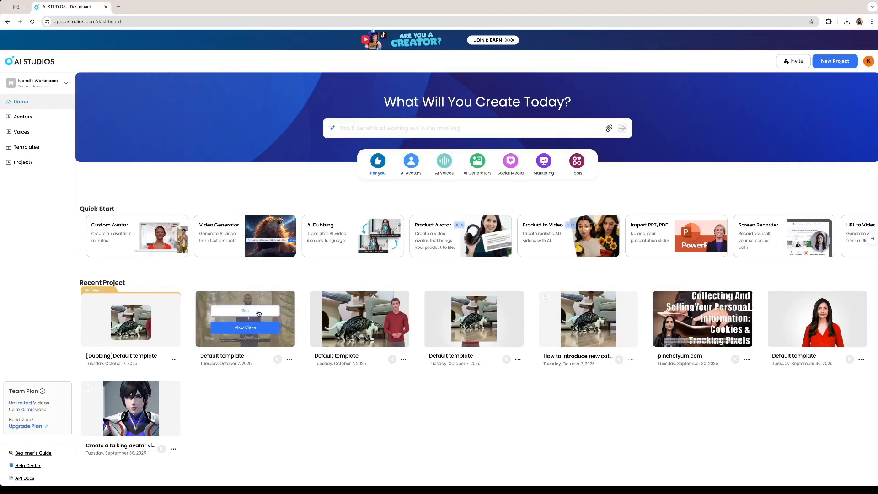
click(259, 313)
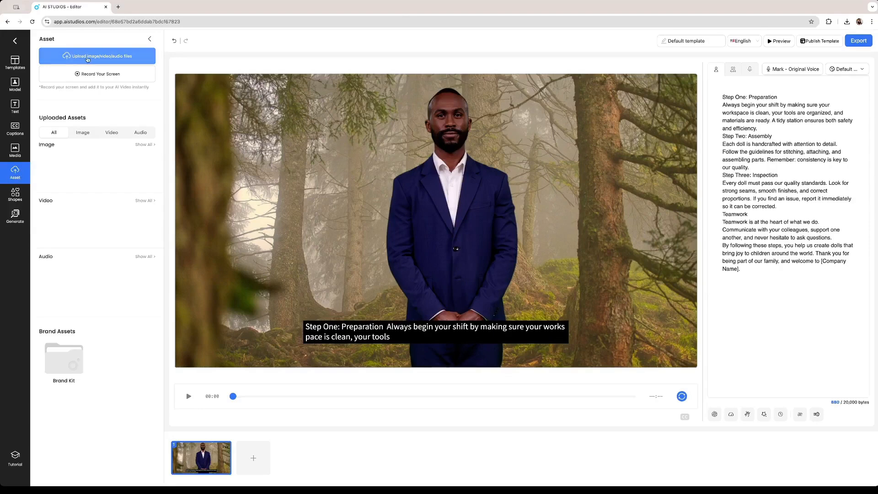
Upload the Linux logo PNG from the Desktop folder to the project's assets
click(89, 60)
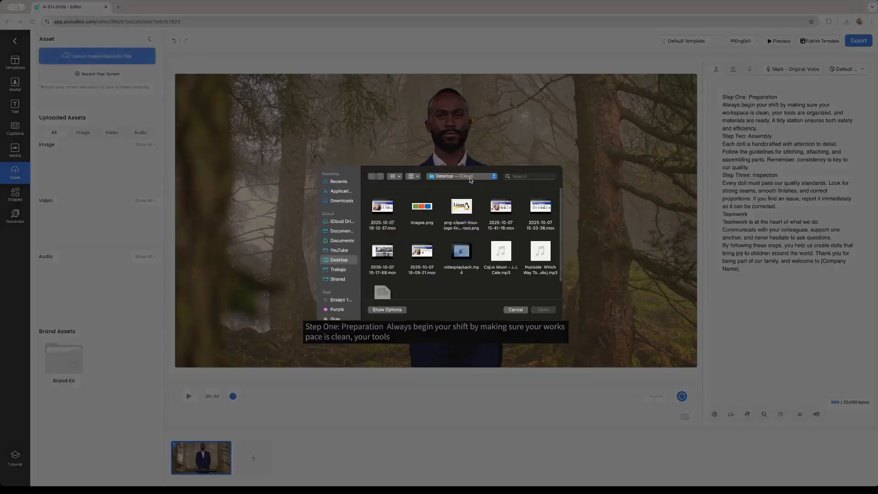
click(462, 208)
click(543, 309)
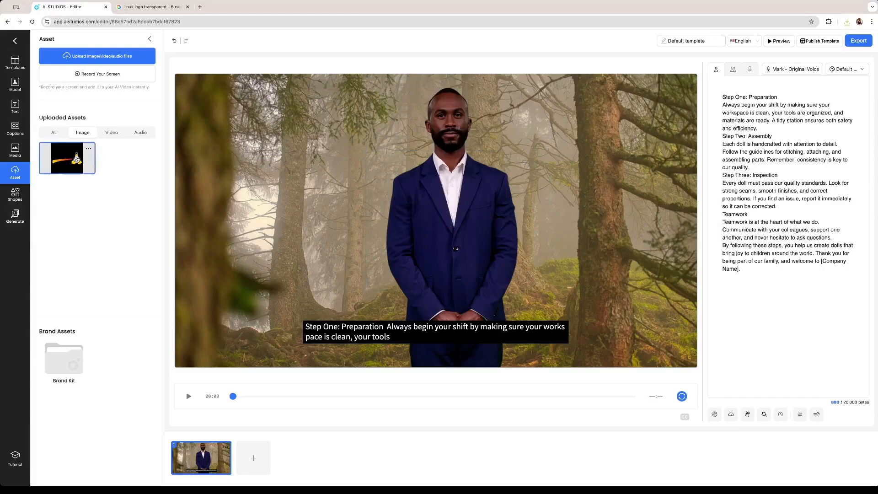
Place the uploaded Linux logo on the forest scene, scaled down in the lower-right corner of the frame
click(74, 164)
drag(445, 213, 267, 292)
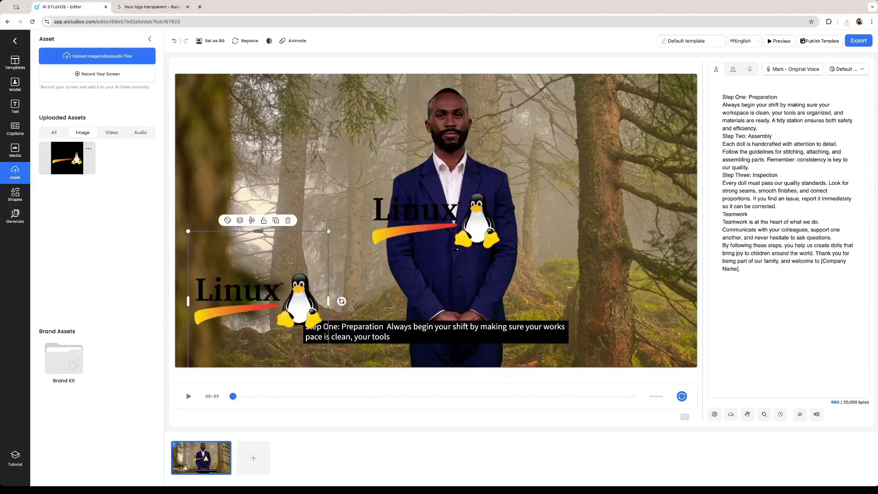
drag(328, 231, 677, 324)
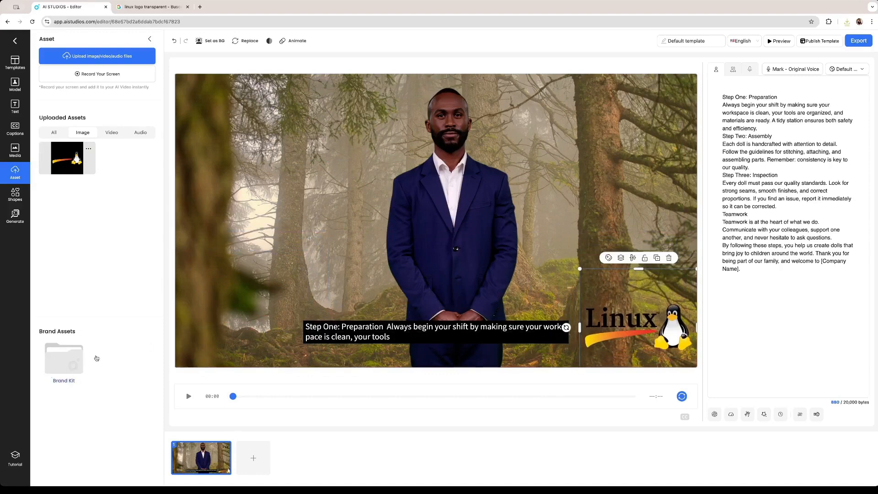
Upload the Linux logo PNG from the Desktop folder as a logo in the Brand Kit
click(65, 363)
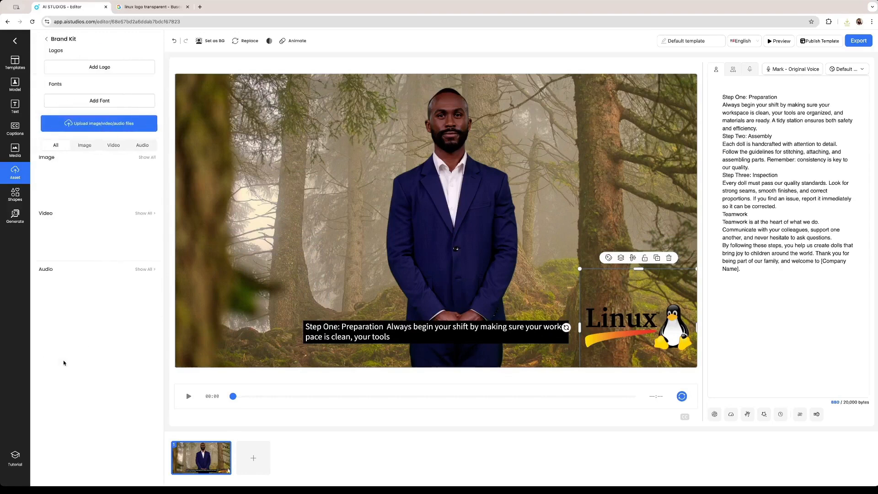
click(101, 69)
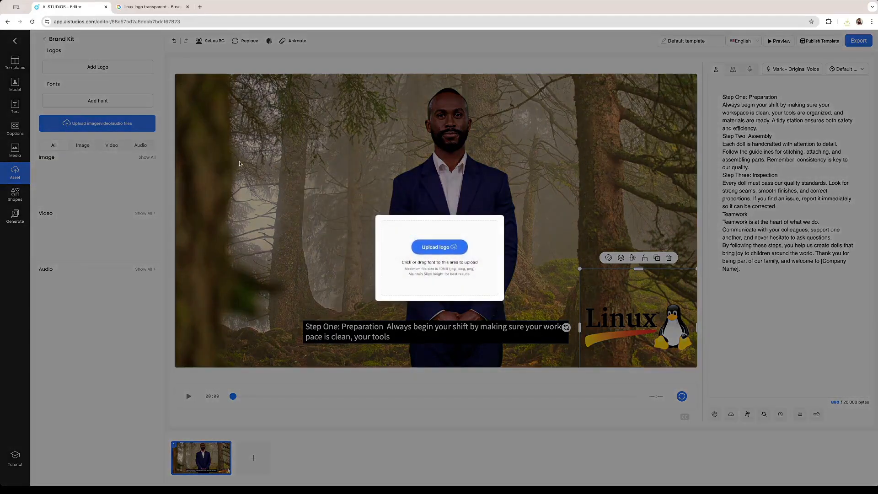
click(435, 247)
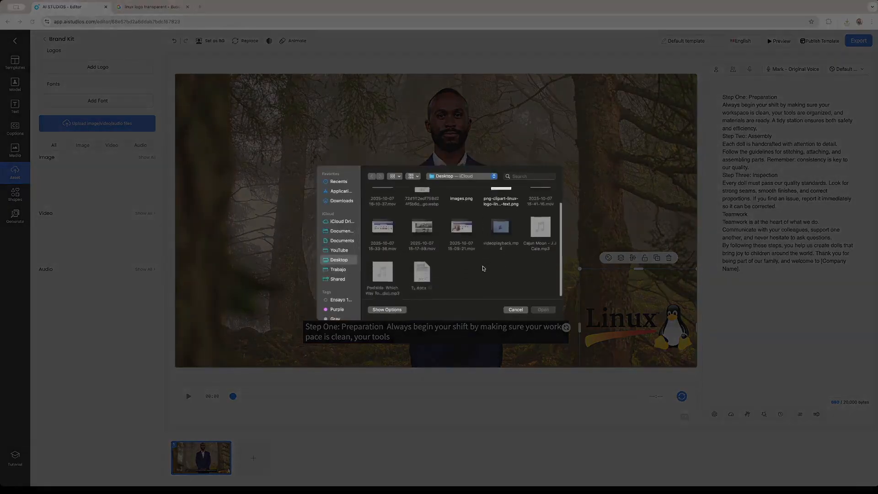
double_click(494, 232)
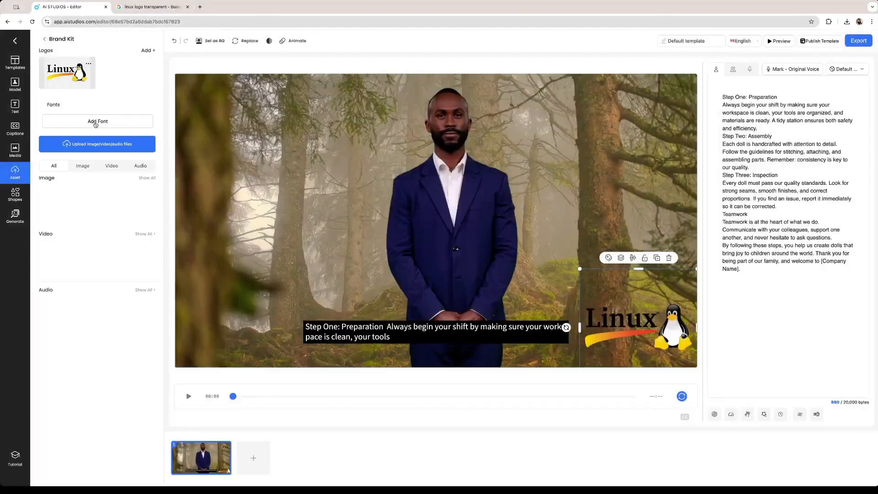
Dismiss the font upload and add images.png to the Brand Kit as a second logo
click(96, 120)
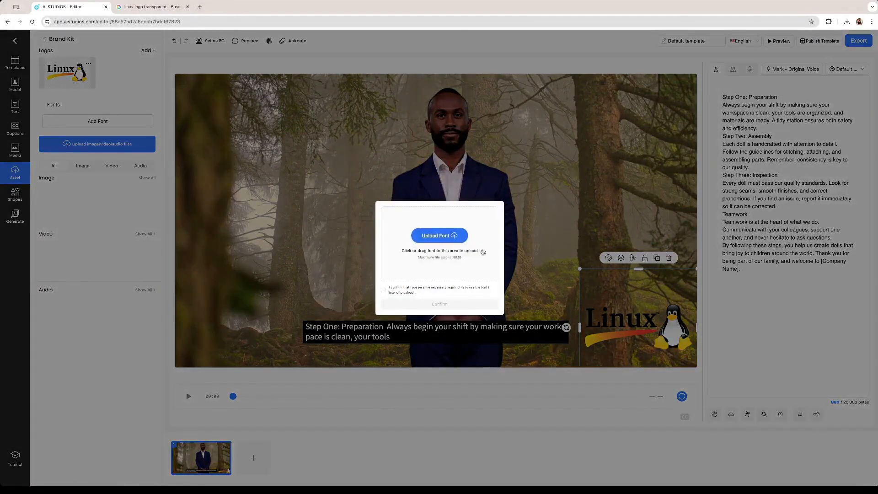
click(109, 210)
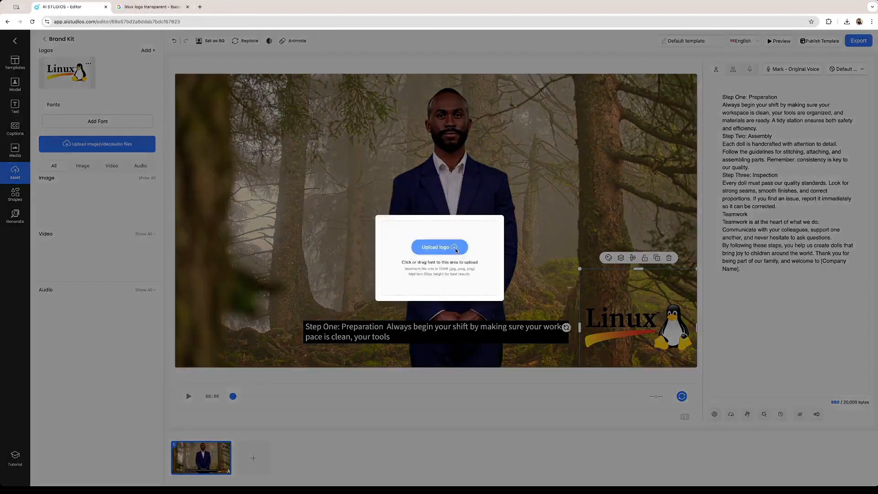
click(455, 250)
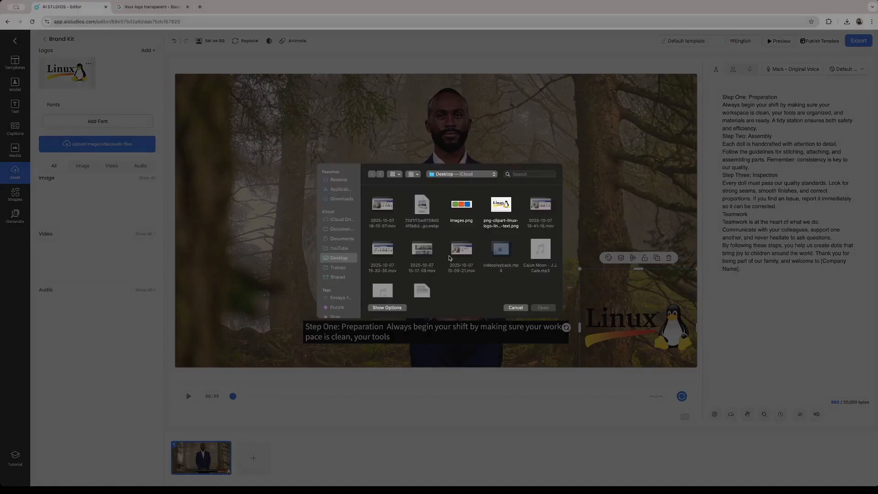
double_click(460, 212)
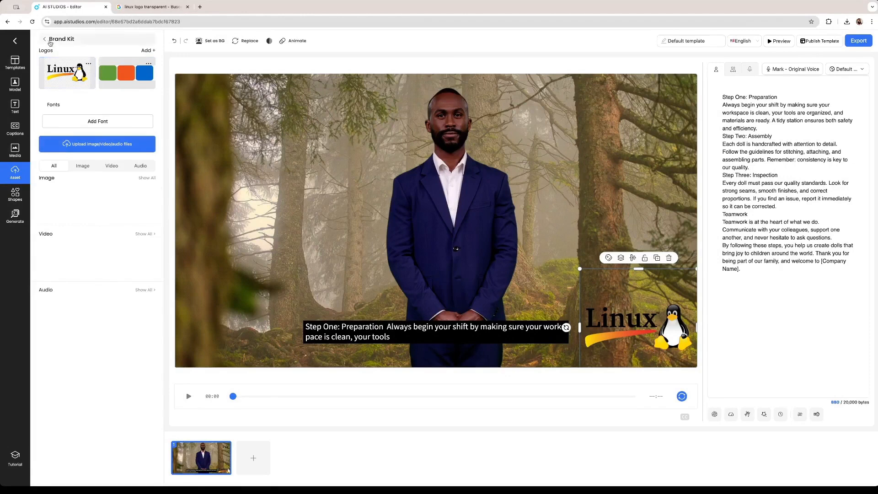
Review the uploaded assets and the Brand Kit, and open the options of the Brand Kit's coloured-squares image
click(48, 40)
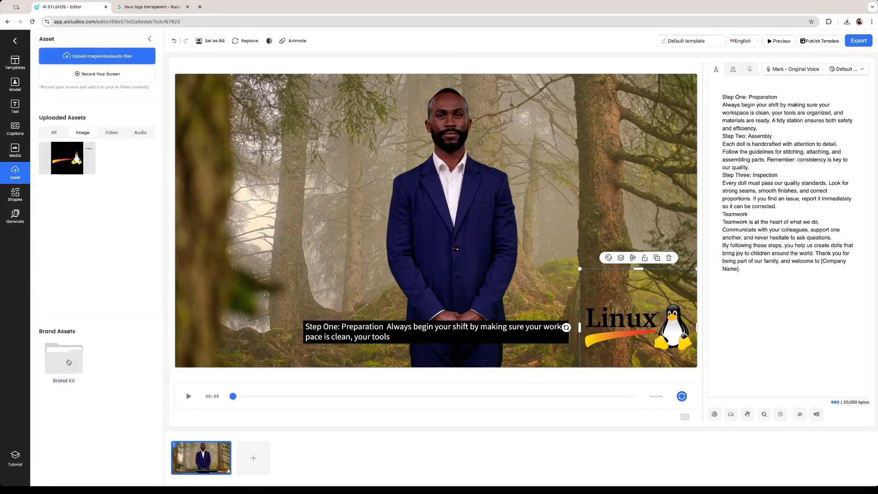
click(68, 363)
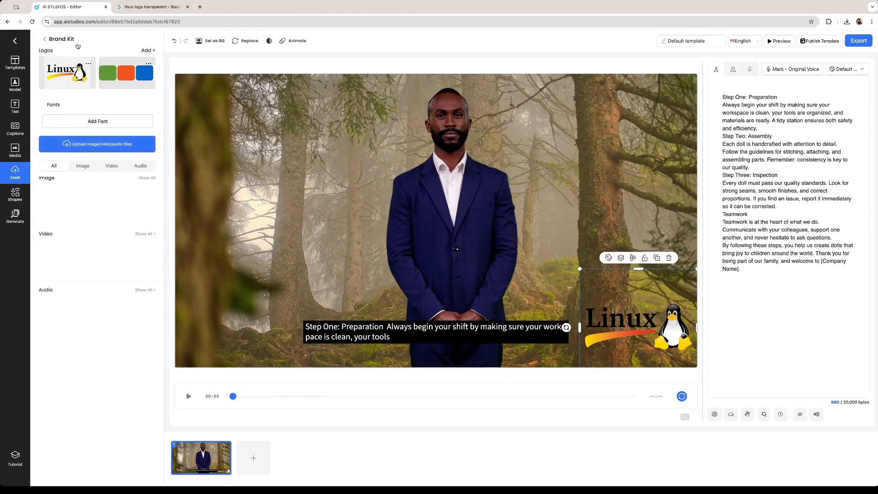
click(45, 39)
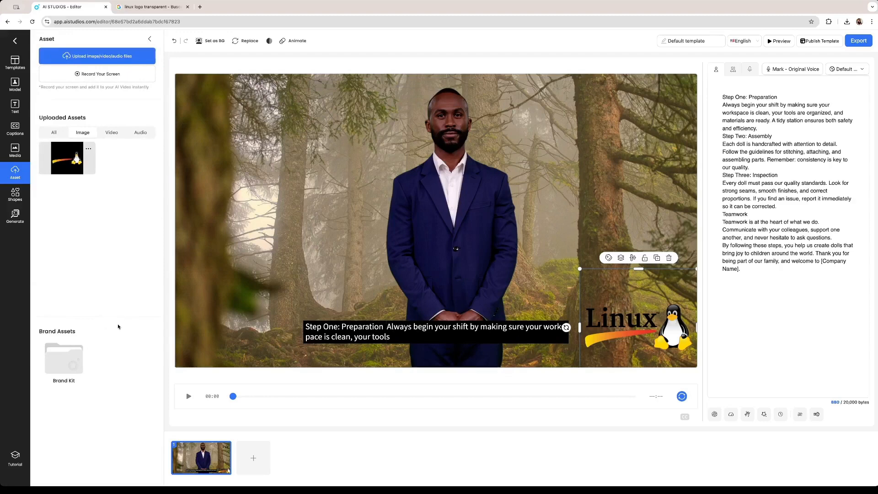
click(65, 363)
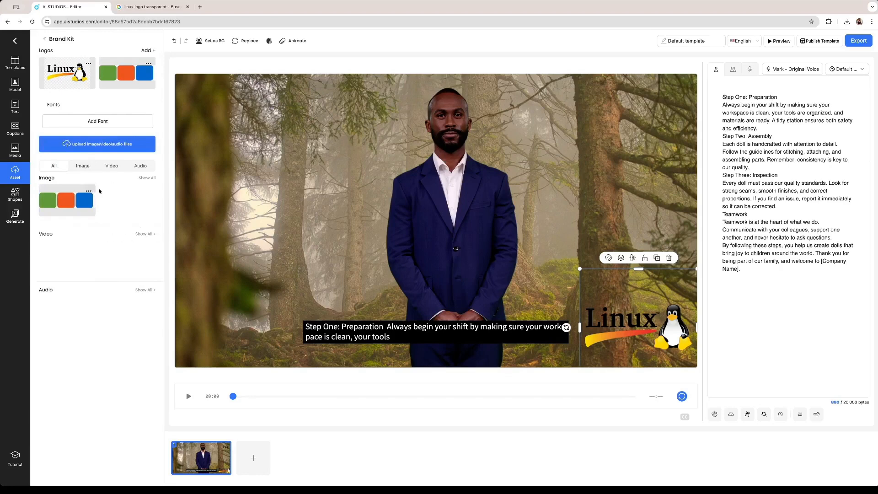
click(88, 191)
click(88, 204)
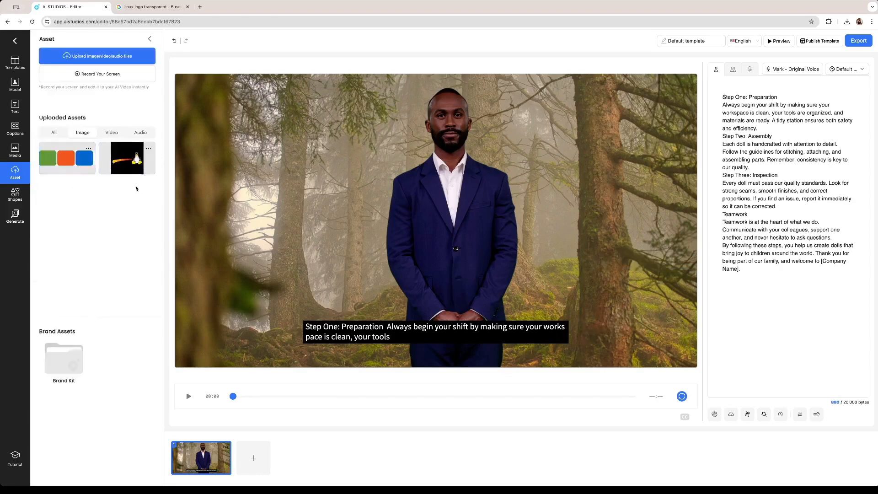
Insert the Linux logo from the Brand Kit into the forest scene and position it in the frame's lower-right corner
click(63, 367)
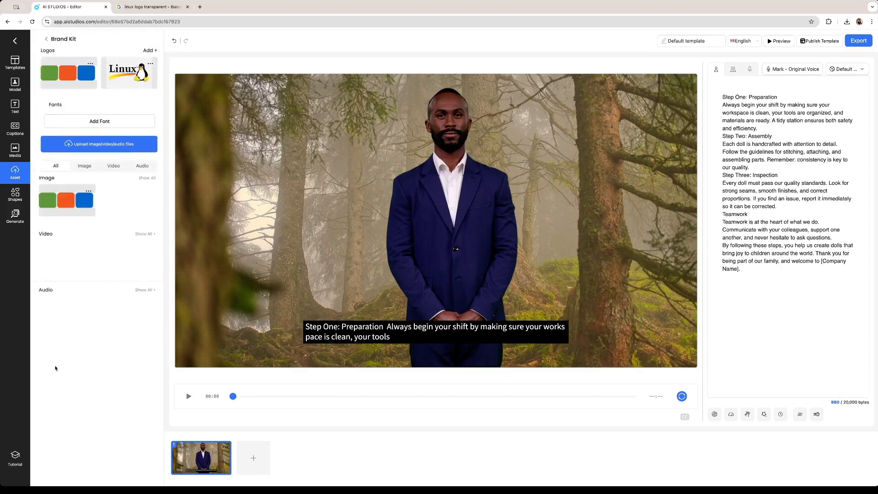
click(130, 74)
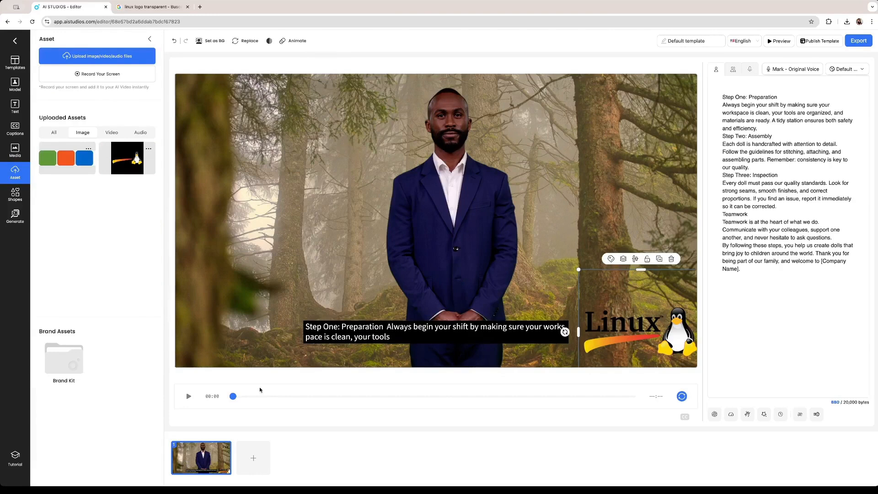
Add a second scene and apply an AI-generated script on the topic "how linux works"
click(254, 459)
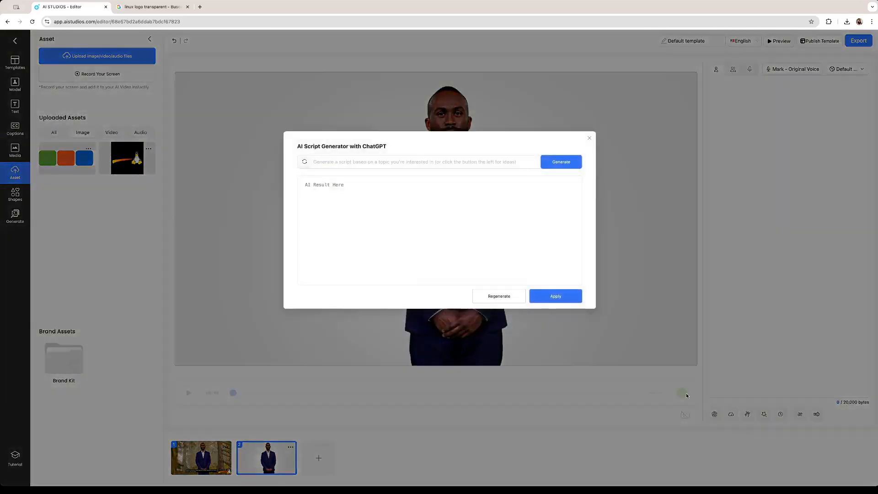
click(433, 162)
text(how linux works)
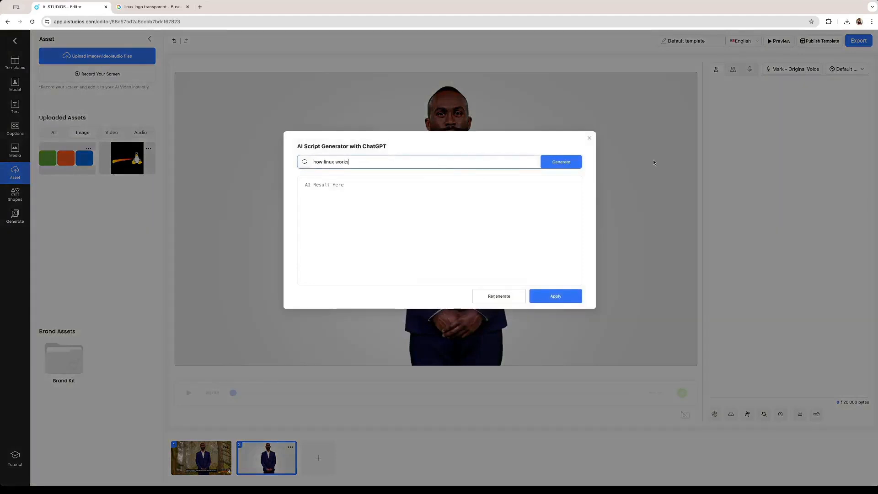
click(567, 162)
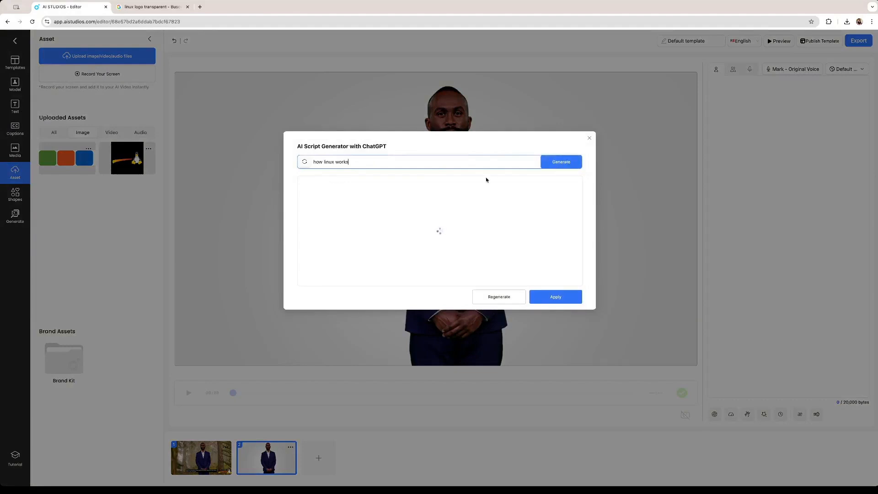
click(553, 291)
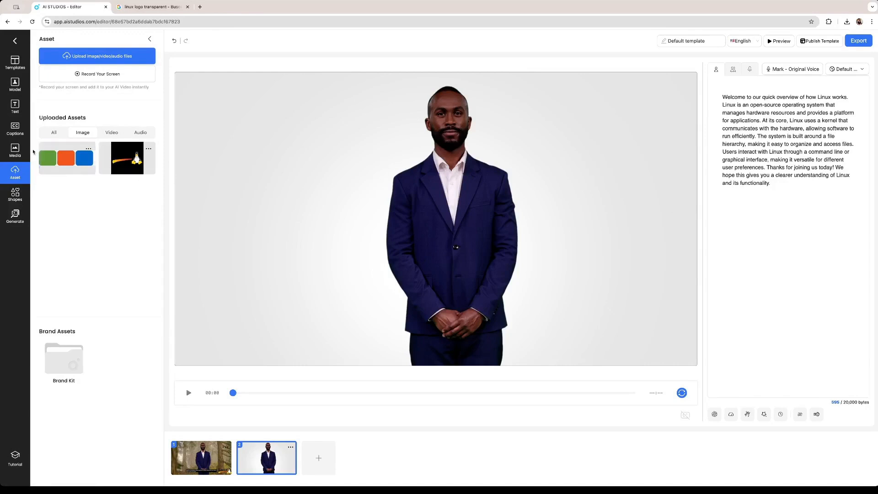
Search the Pixabay images for "computers" and insert the photo of a laptop showing code into scene 2
click(15, 151)
click(74, 87)
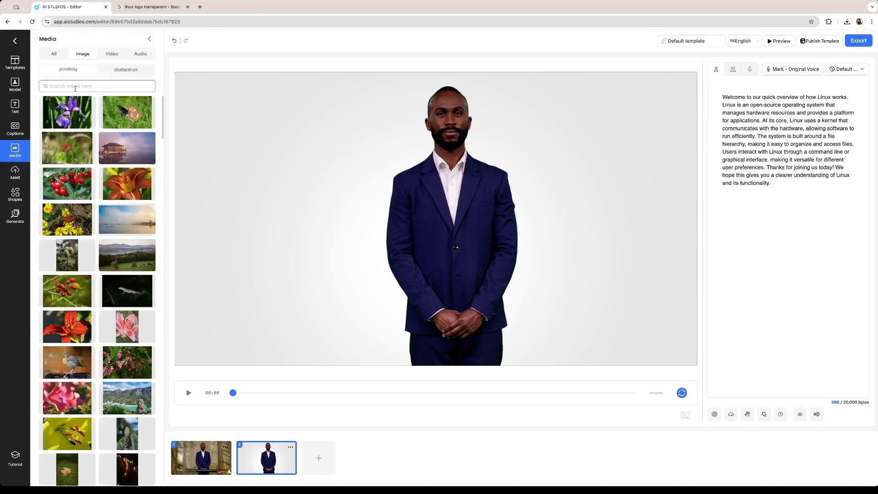
text(compu)
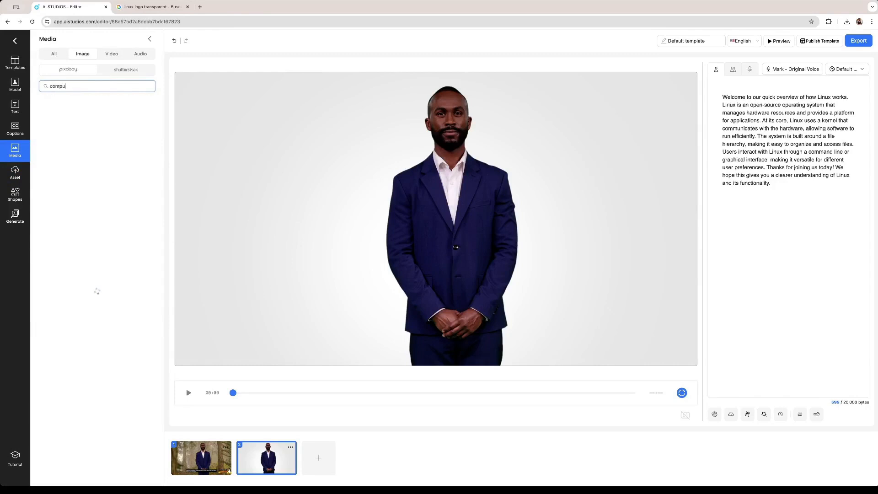
text(ters)
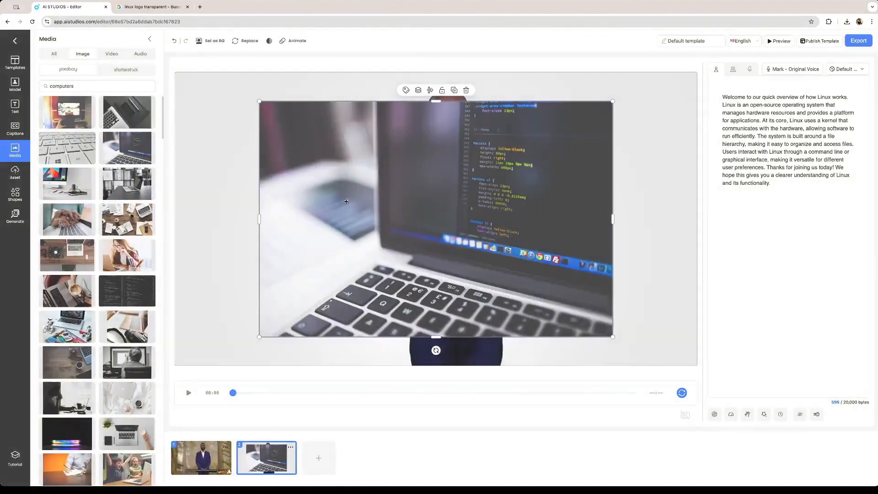
Send the laptop photo behind the avatar and enlarge it to fill the whole frame of scene 2
right_click(463, 233)
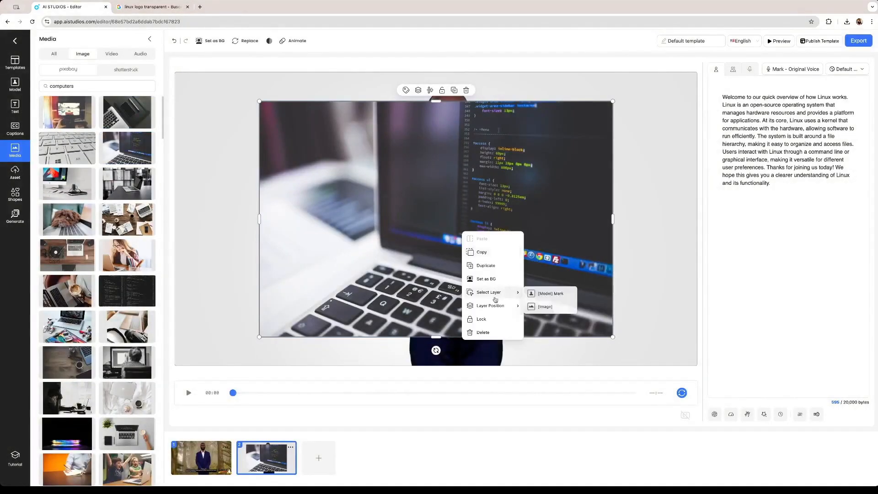
mouse_move(503, 306)
click(549, 345)
drag(259, 101, 169, 43)
drag(320, 183, 320, 204)
drag(613, 359, 713, 398)
drag(565, 273, 564, 264)
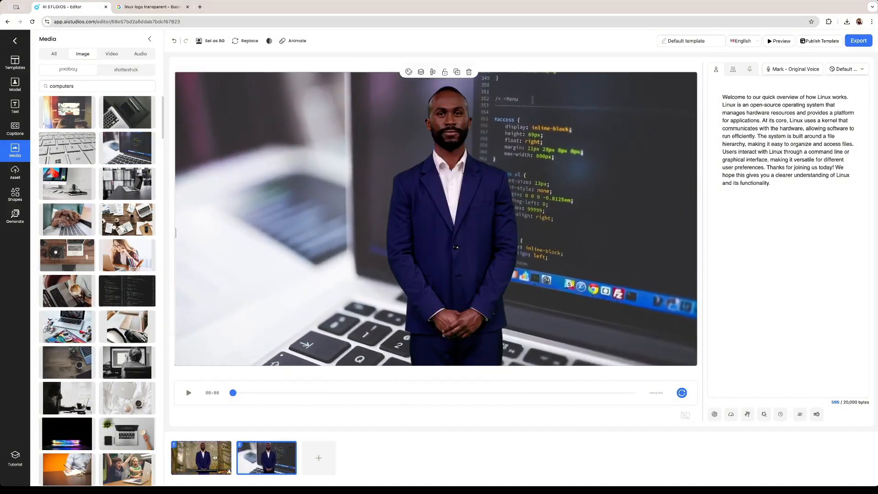
Delete the forest background image from scene 1
click(215, 456)
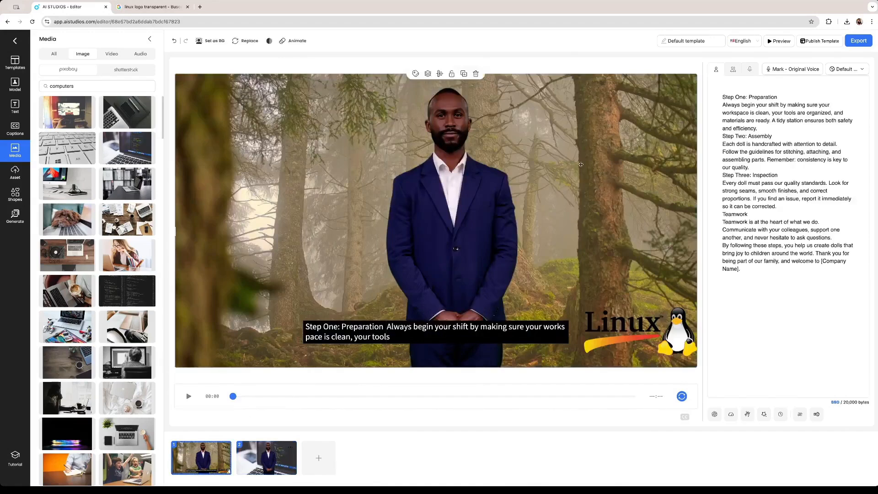
click(534, 74)
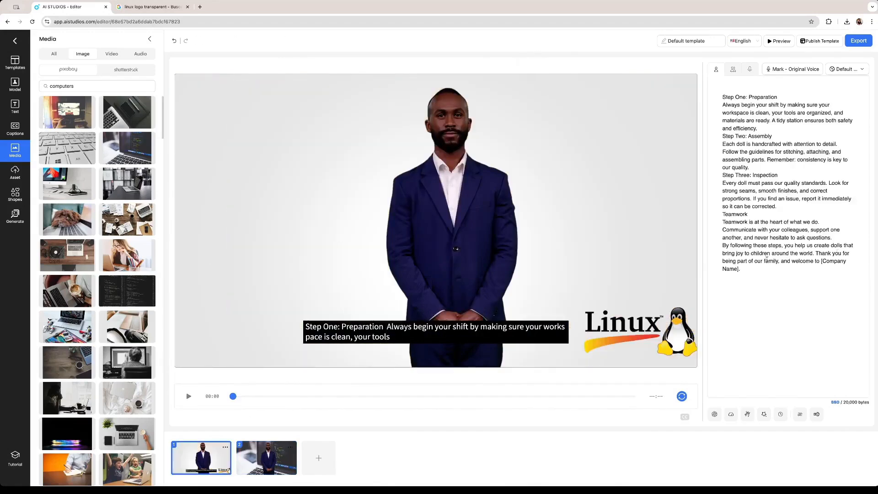
Clear scene 1's script and replace it with an AI-generated script on the topic "what is linux"
key(ctrl+a)
key(BackSpace)
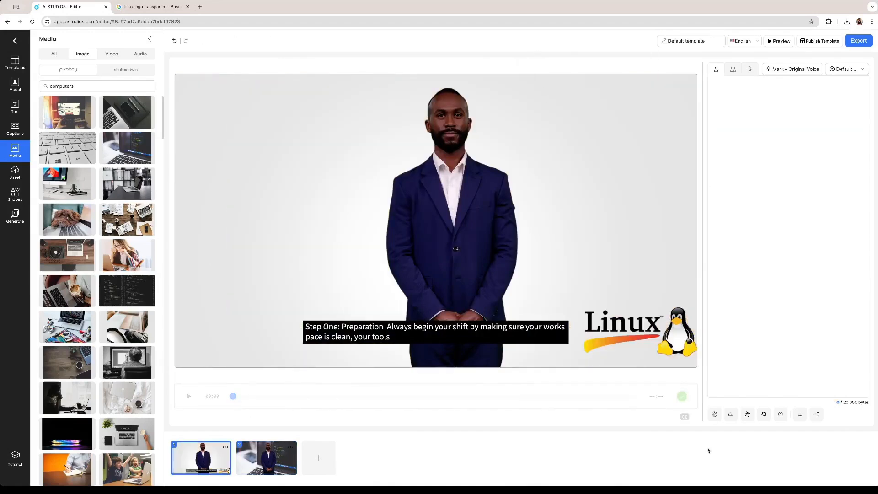
click(714, 416)
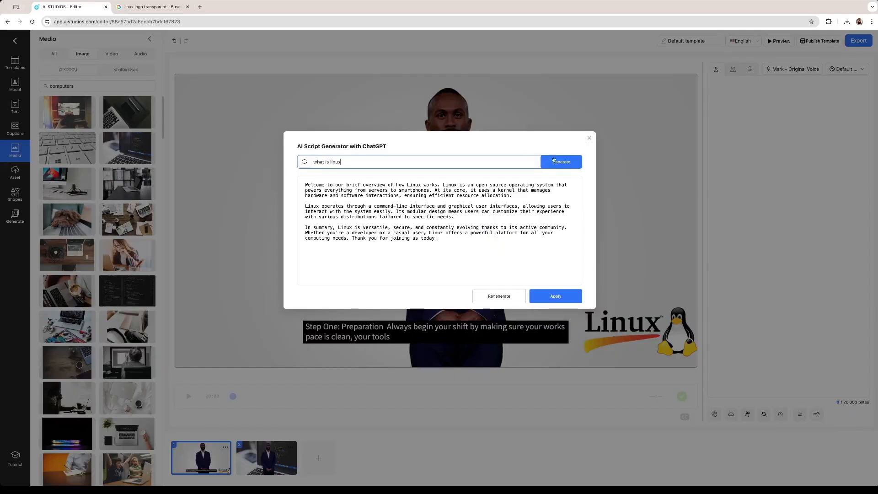
click(562, 162)
click(556, 297)
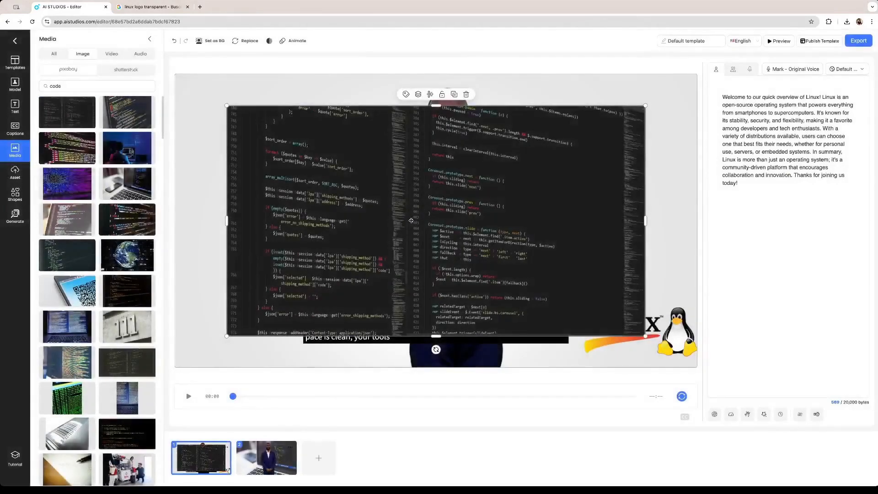
Enlarge the dark code image to fill the whole frame of scene 1 and send it to the bottom layer
drag(581, 283, 522, 279)
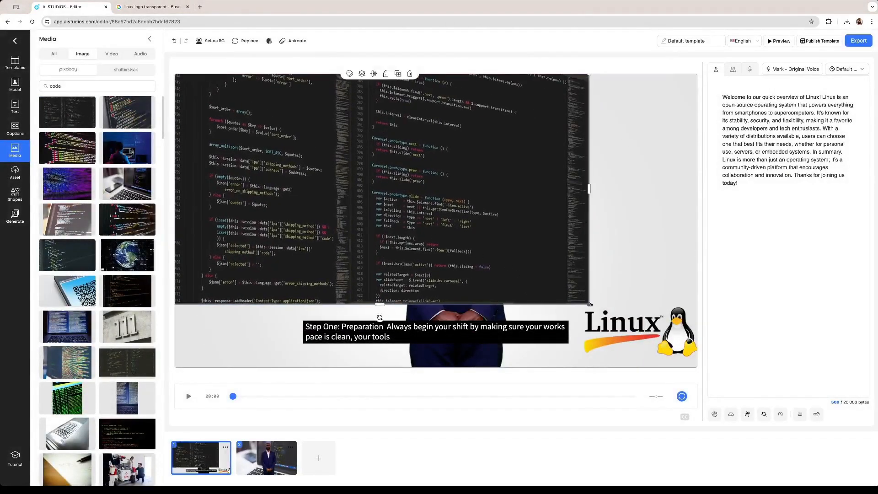
right_click(490, 219)
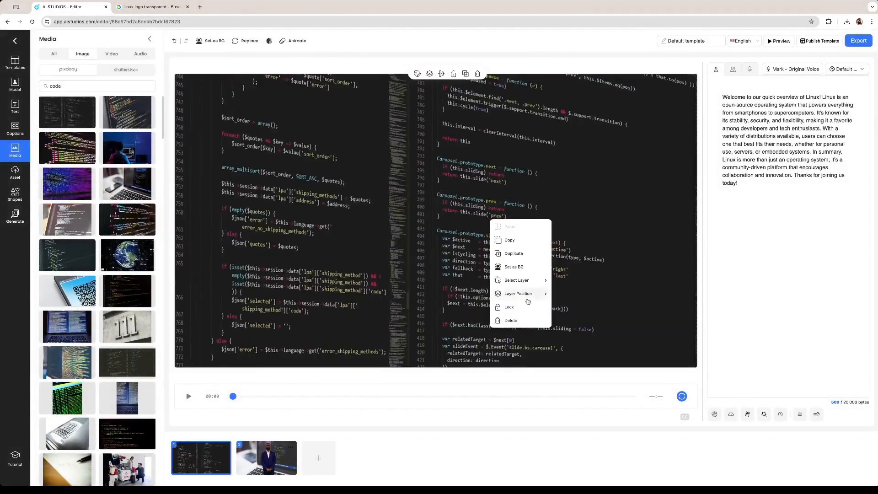
mouse_move(529, 301)
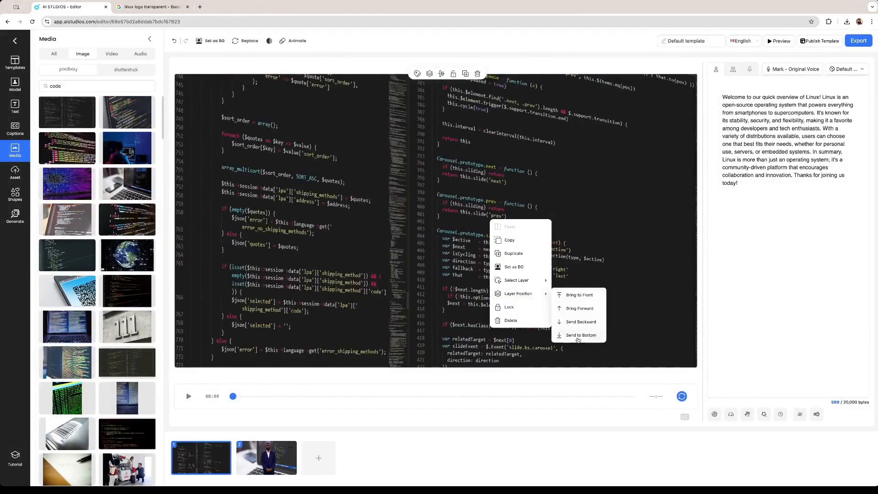
click(577, 334)
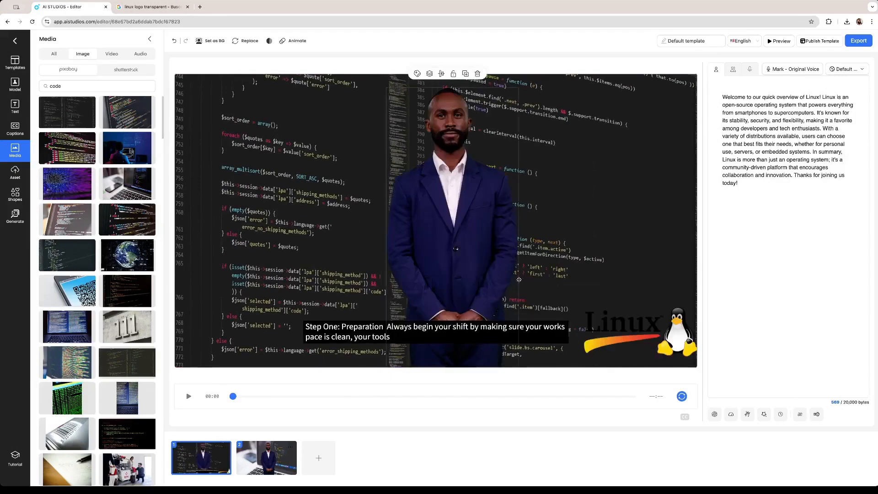
Add the uploaded Linux logo to scene 2 and place it in the lower-right corner of the frame
click(259, 468)
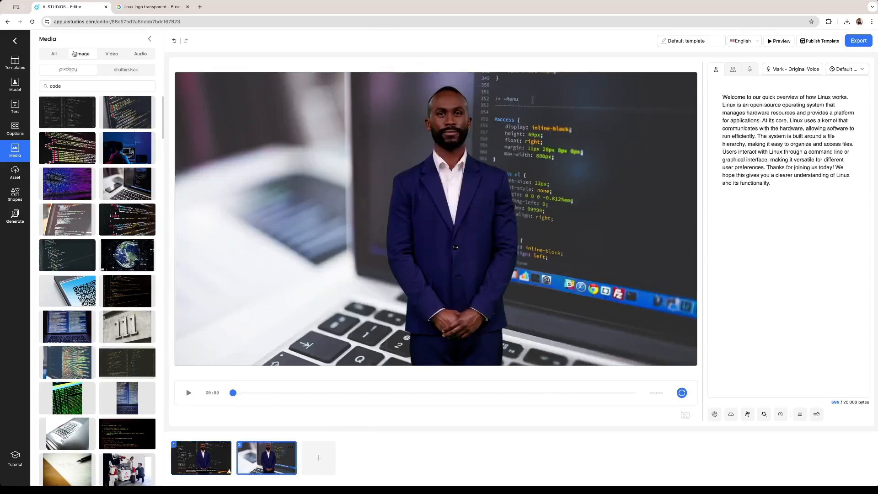
click(14, 178)
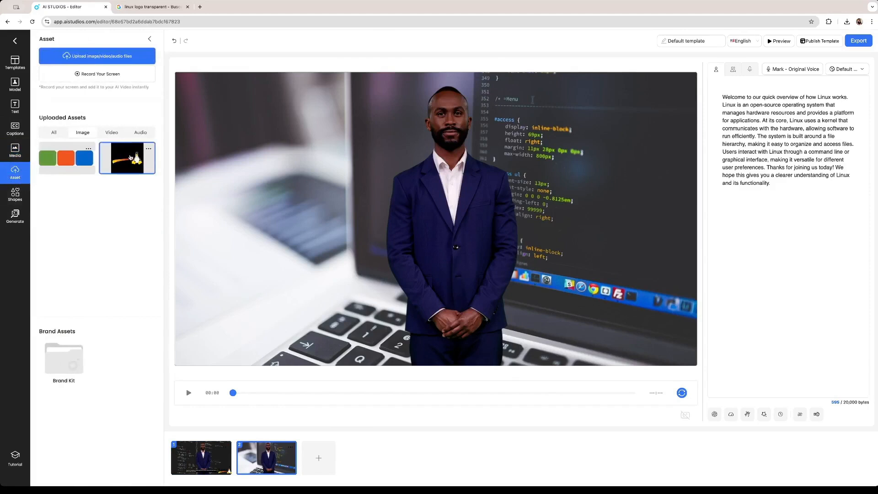
click(127, 156)
drag(498, 276, 624, 321)
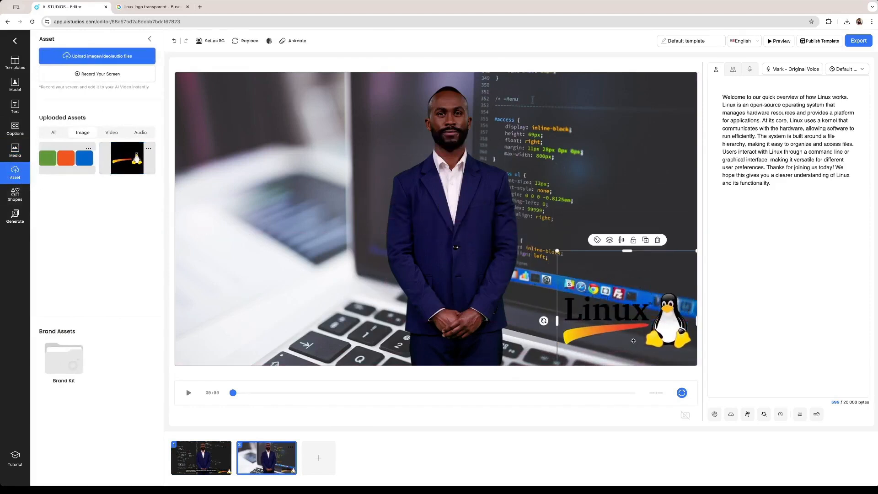
Add a third scene and apply an AI-generated script on the topic "linux origin"
click(321, 455)
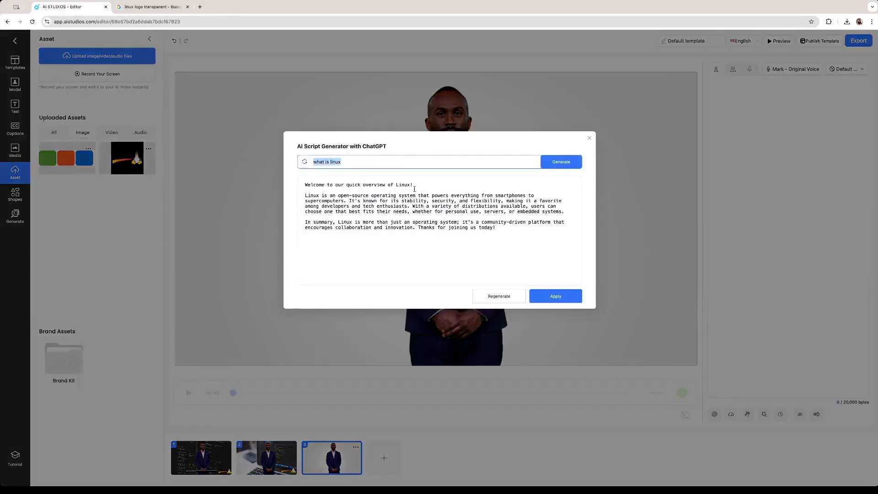
text(linux origin)
click(572, 166)
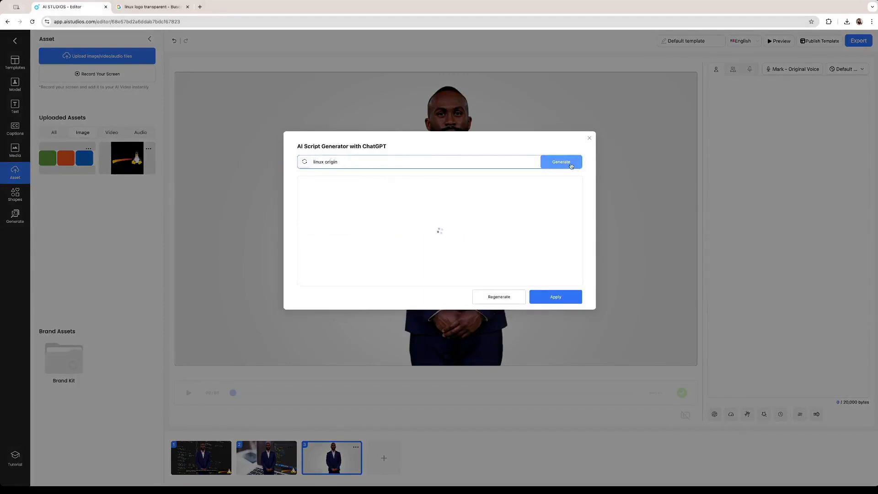
click(556, 297)
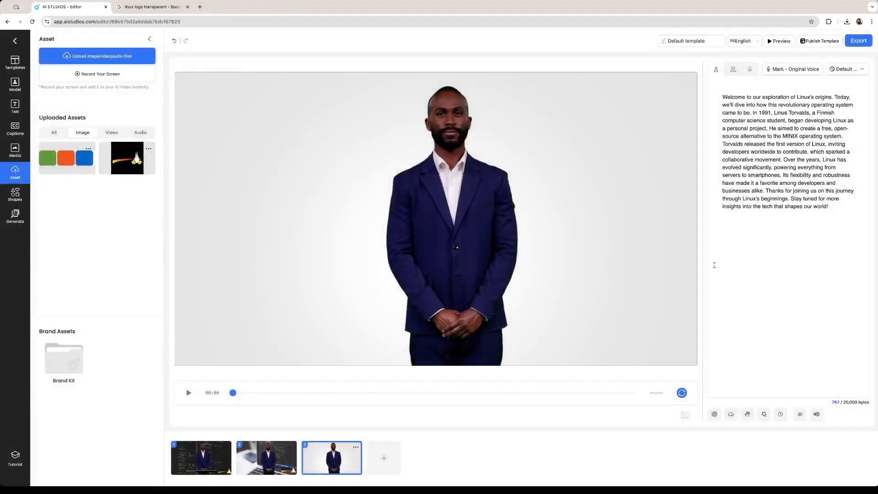
Search the Pixabay videos for "linux" and insert the green-on-black terminal clip into scene 3
click(15, 150)
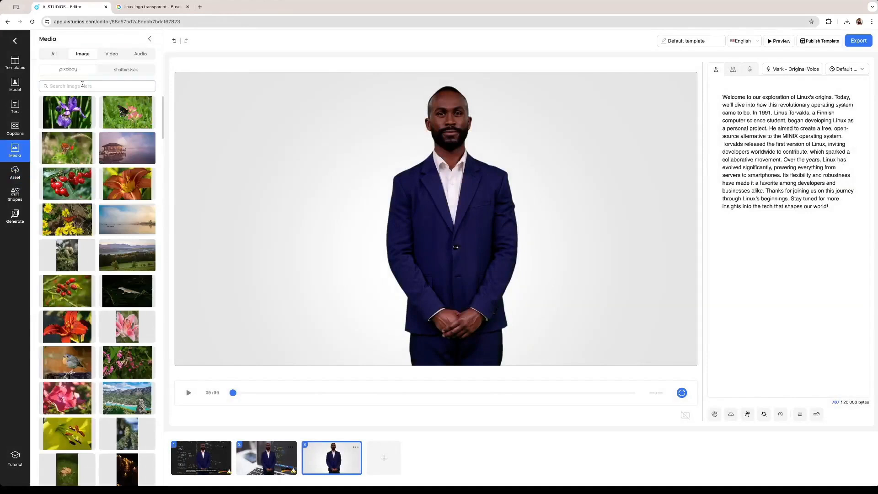
click(112, 53)
click(105, 87)
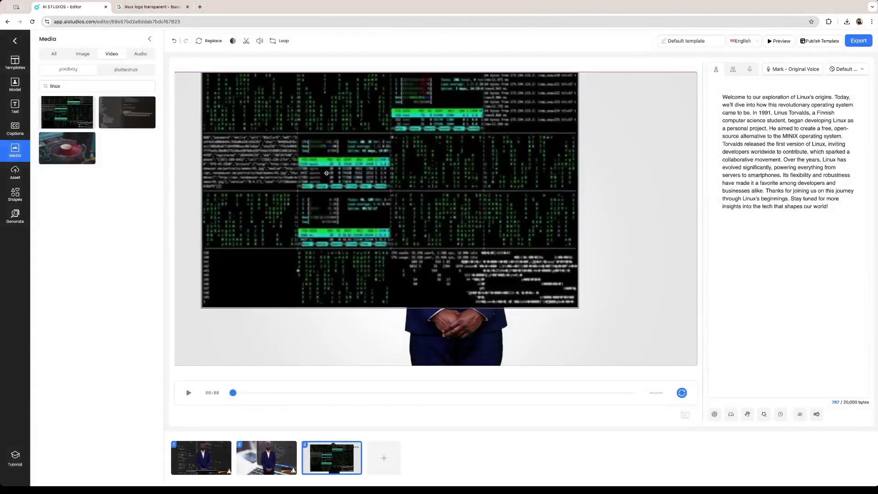
Enlarge the terminal clip to fill scene 3's frame and send it to the bottom layer
drag(326, 173, 300, 173)
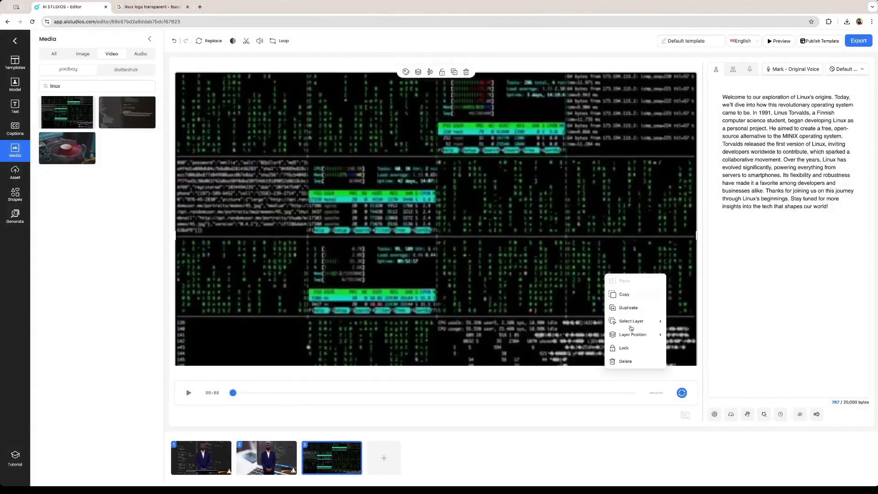
mouse_move(638, 334)
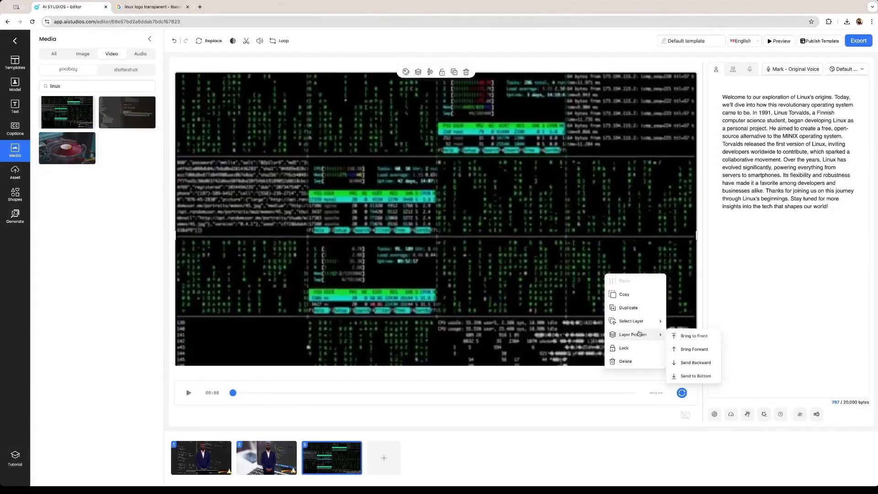
click(685, 377)
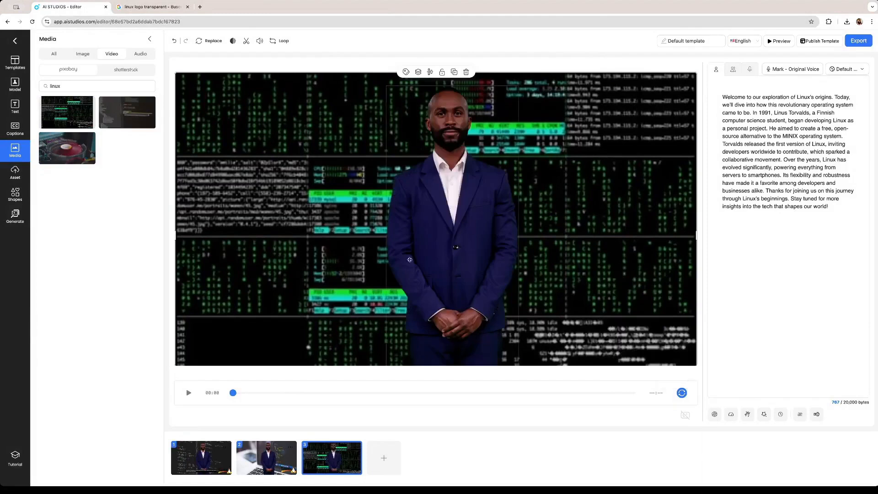
Place the uploaded Linux logo in scene 3's lower-right corner, and shrink the avatar and move it to the left side of the frame
click(15, 173)
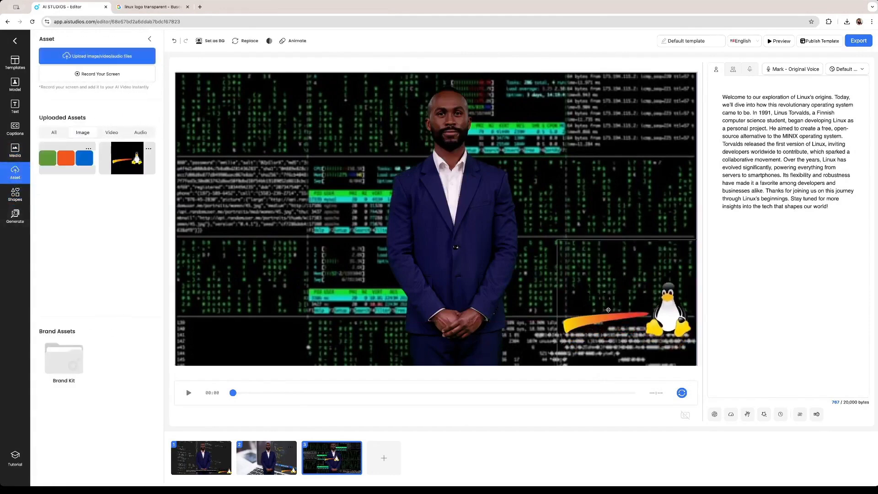
drag(515, 107, 372, 118)
drag(333, 223, 291, 203)
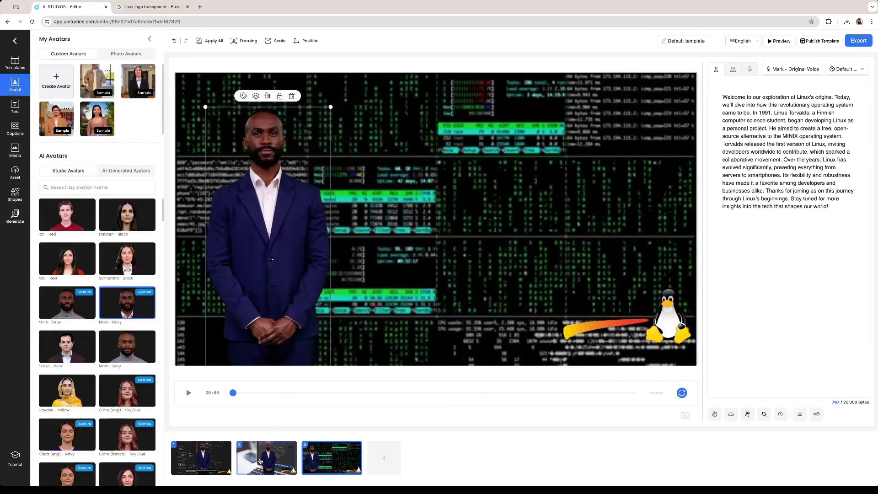
Shrink the avatar and move it toward the left side of the frame in scenes 2 and 1
click(266, 457)
click(457, 112)
drag(386, 85, 404, 150)
drag(439, 204, 390, 156)
drag(390, 156, 348, 162)
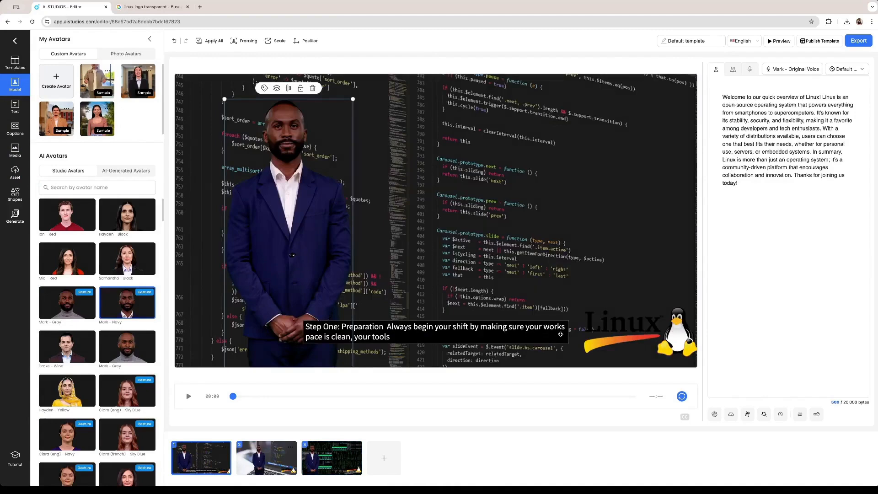
Select the caption in scene 1 and review its list of caption lines and timings
click(497, 329)
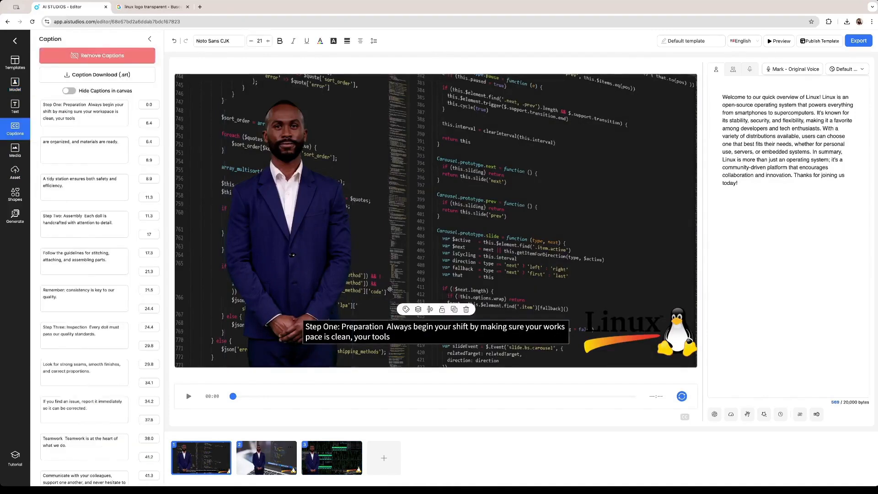
scroll(114, 177, down, 5)
scroll(131, 169, up, 5)
scroll(119, 137, down, 5)
scroll(110, 98, up, 5)
Export the entire video in English at 720P - HD quality
click(855, 43)
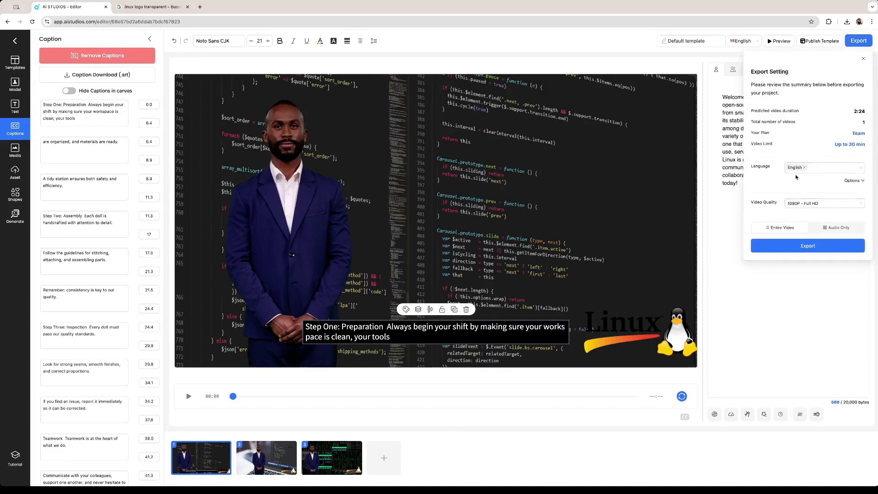
click(806, 208)
click(805, 236)
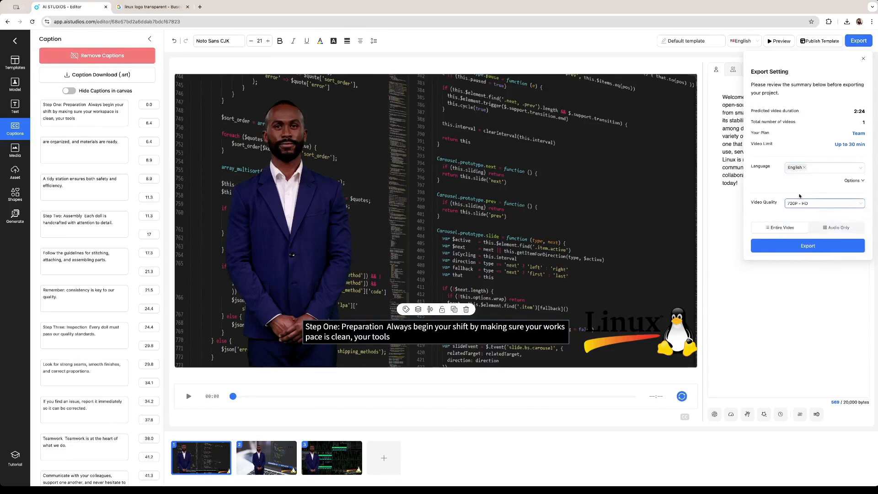
click(796, 246)
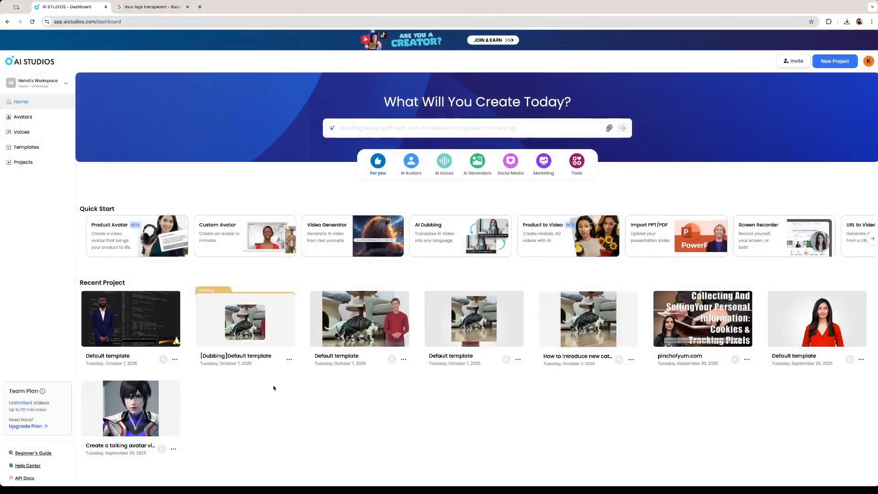
Open the exported video of the newest project and check the backgrounds, logo, avatar and captions at several points across all three scenes
mouse_move(137, 302)
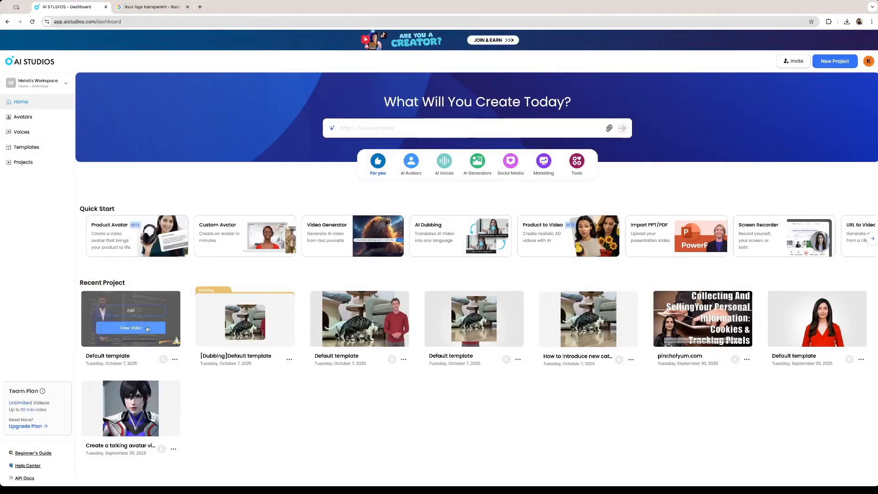
click(130, 330)
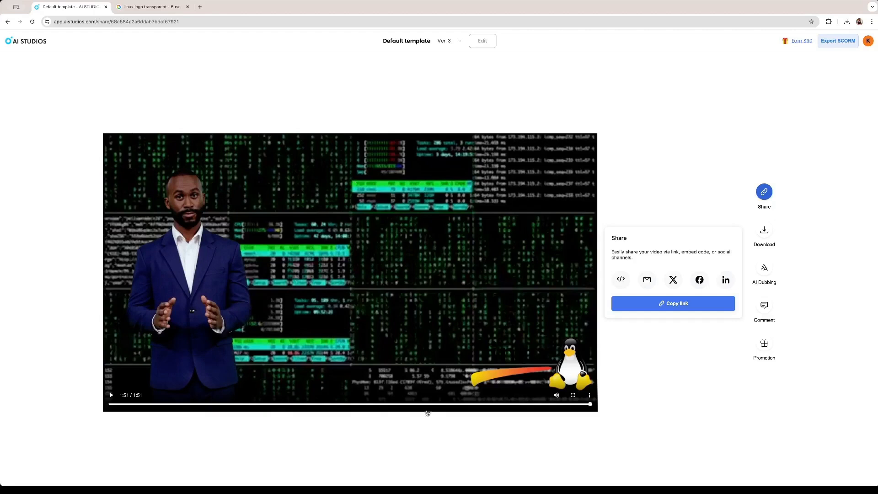
click(407, 405)
click(348, 404)
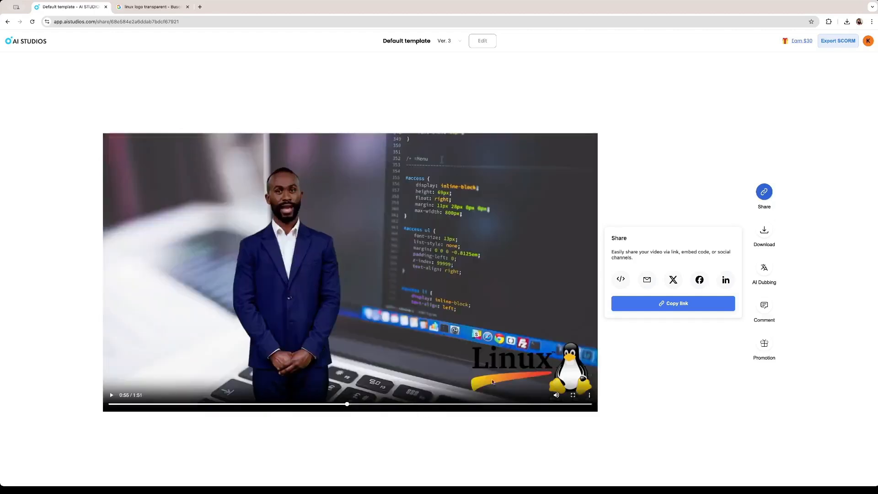
click(260, 405)
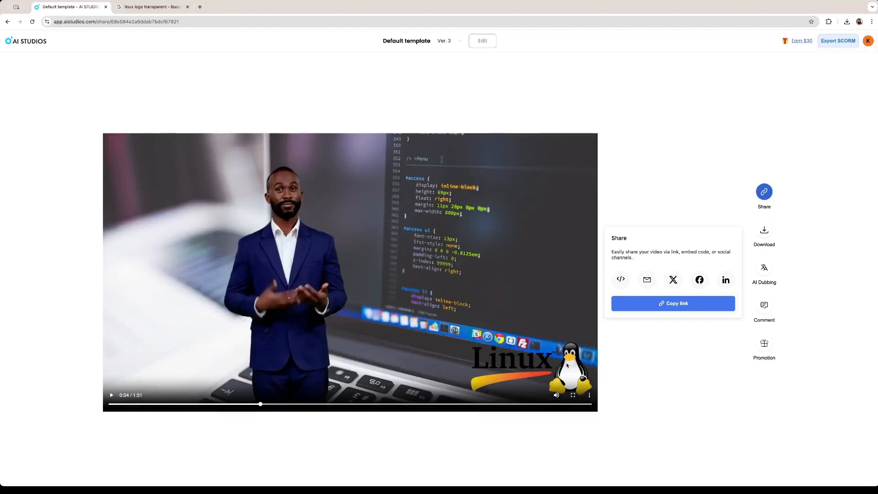
click(194, 405)
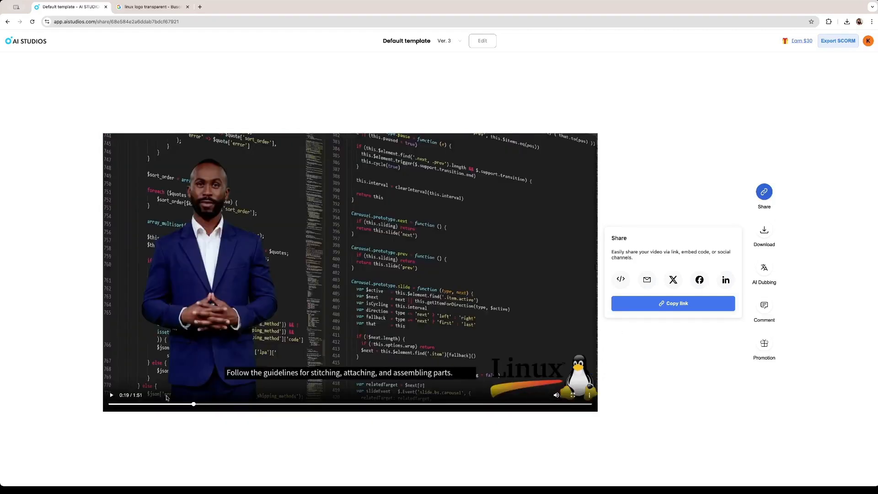
click(288, 405)
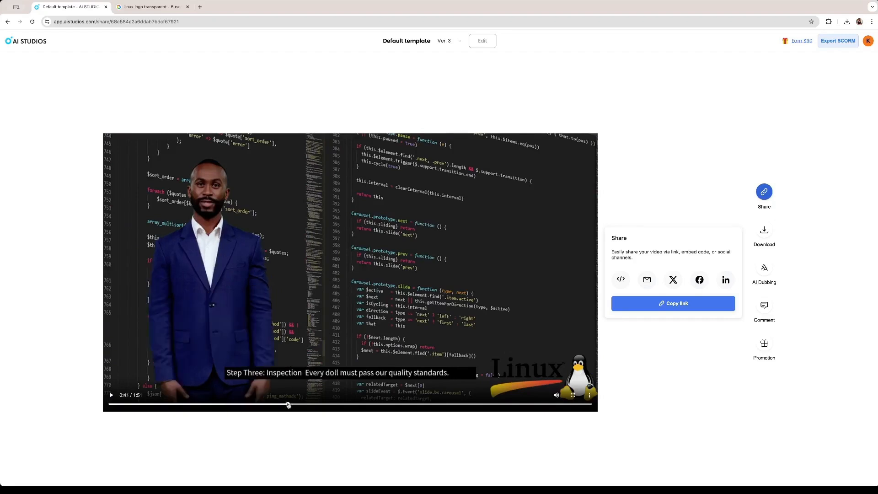
click(335, 405)
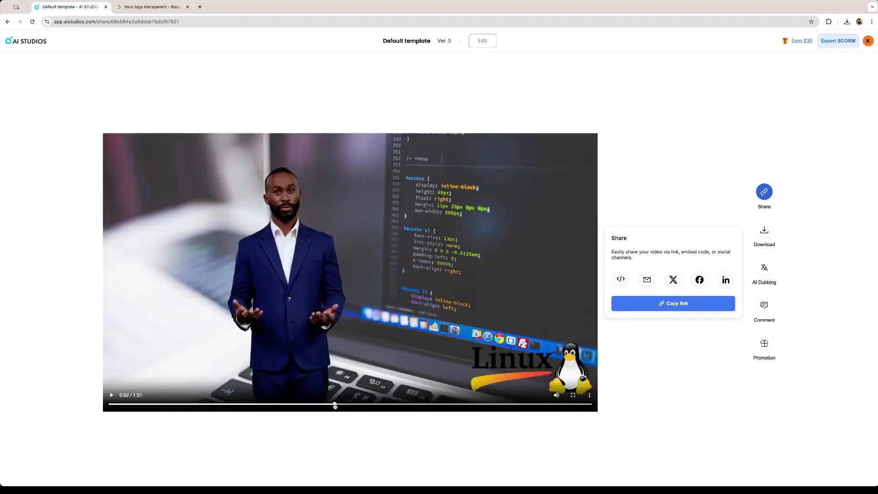
click(424, 405)
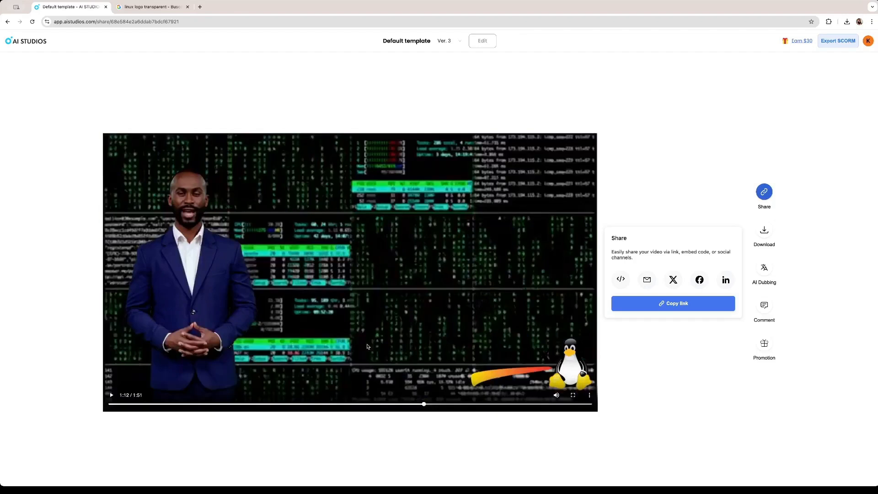
click(467, 404)
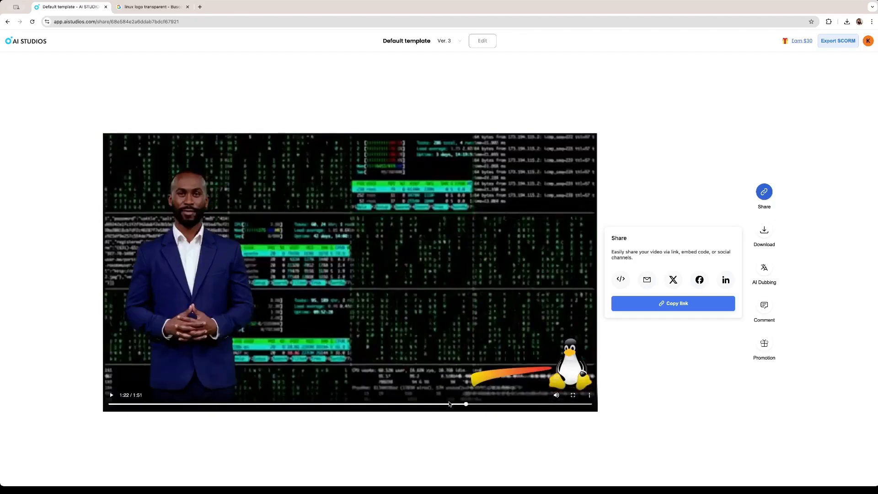
click(320, 405)
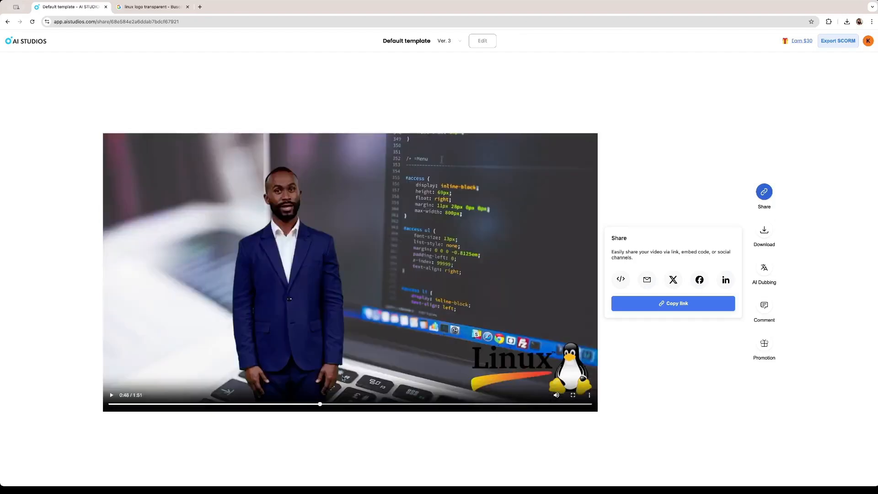